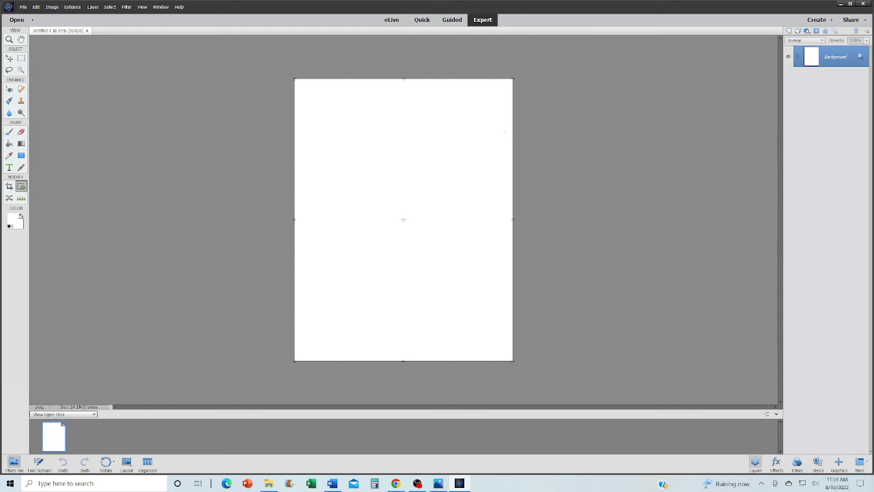
Open the Italian 4 image from the ITALIAN VACATION 12x12 folder
click(22, 20)
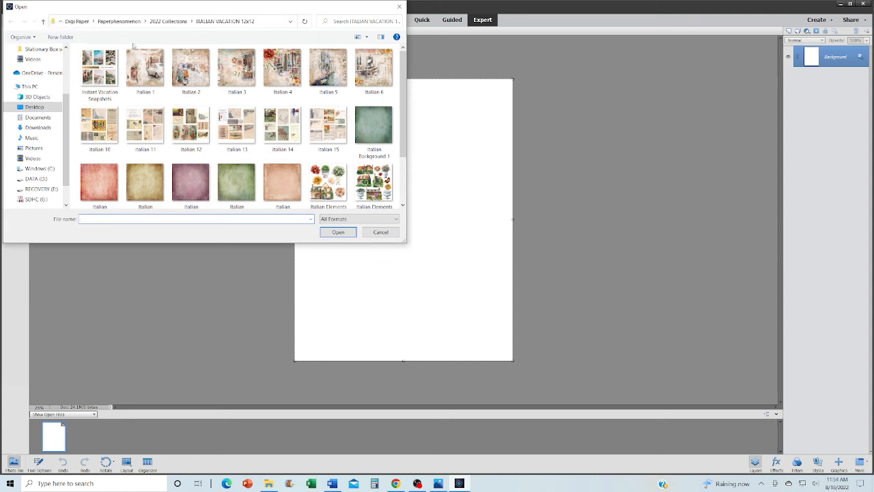
scroll(239, 143, down, 1)
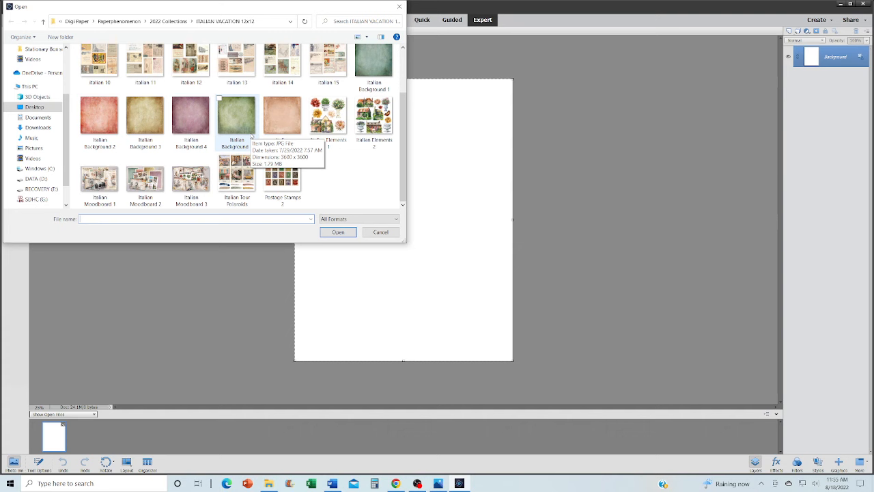
scroll(251, 135, up, 2)
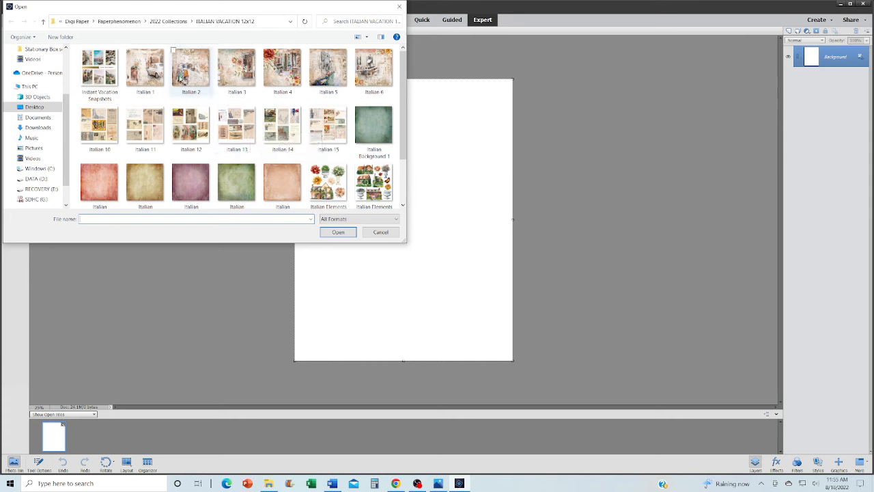
click(280, 74)
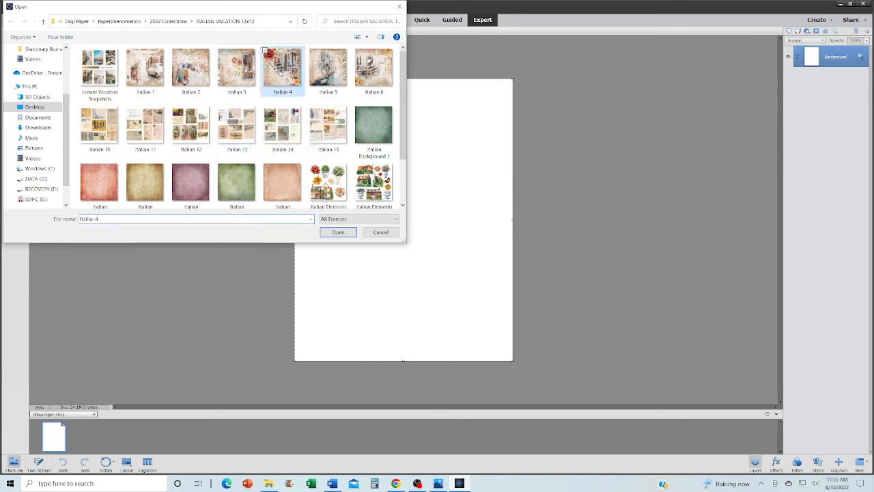
click(337, 232)
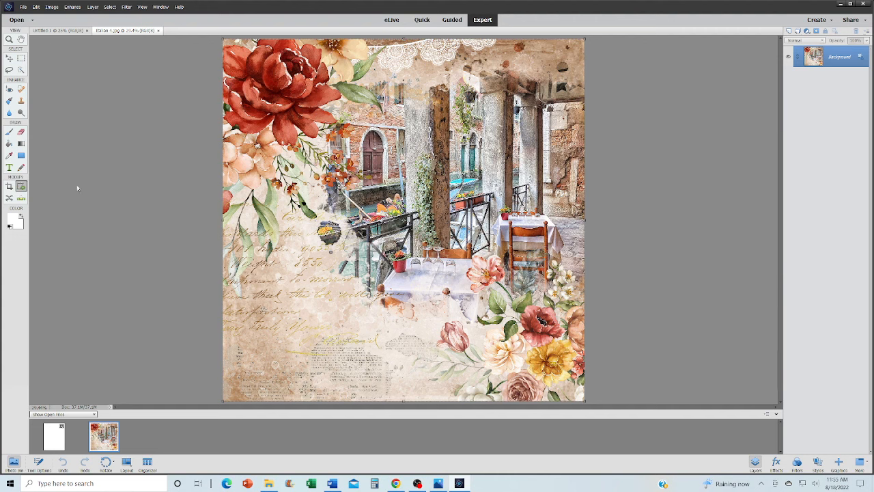
Recompose the Italian 4 image to 8.5 in wide by 11 in high with No Restriction
click(21, 186)
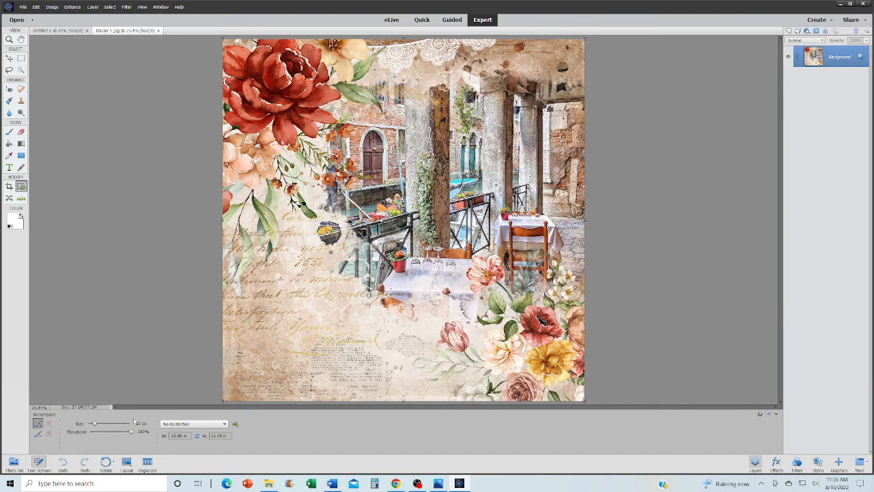
click(198, 424)
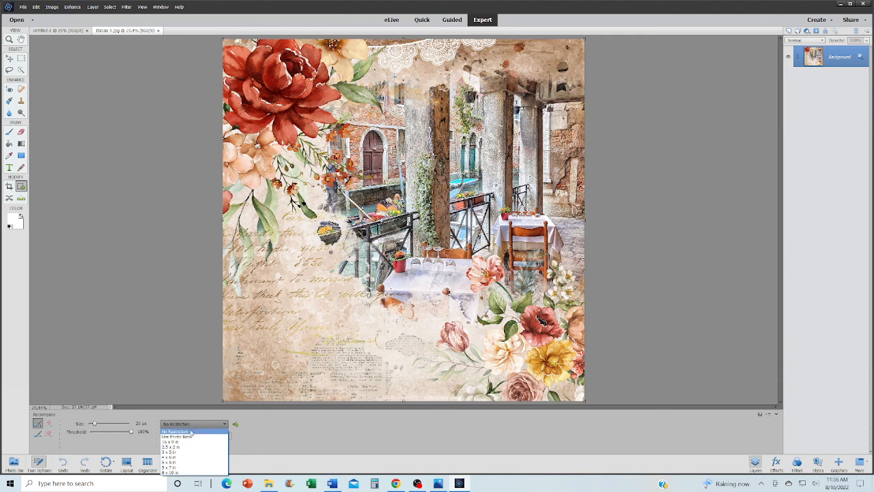
click(192, 437)
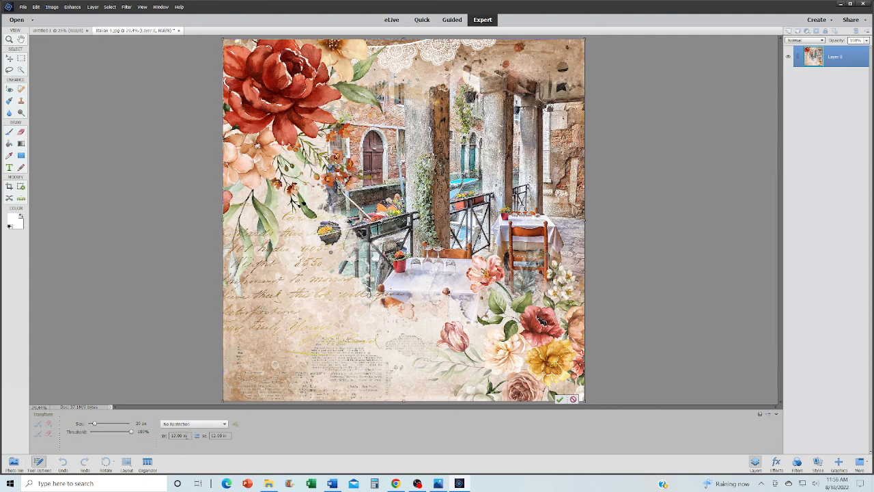
drag(185, 435, 158, 430)
text(8.5)
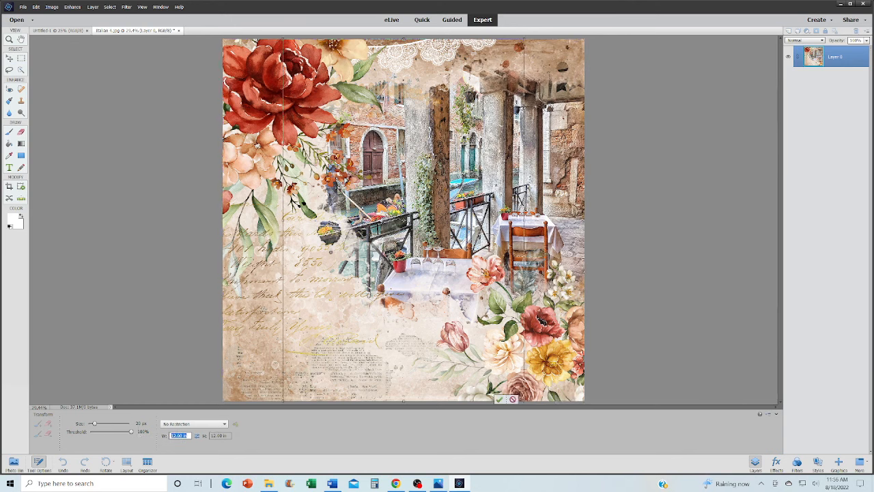
key(Return)
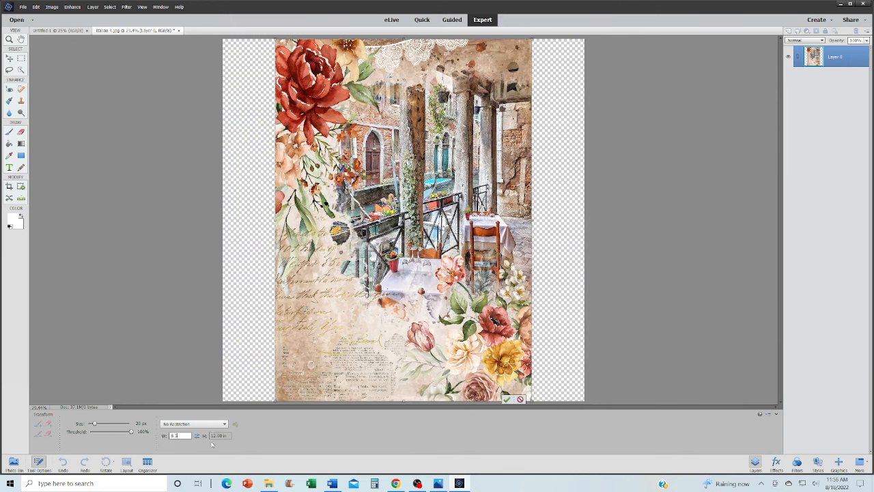
drag(232, 436, 169, 434)
text(11)
key(Return)
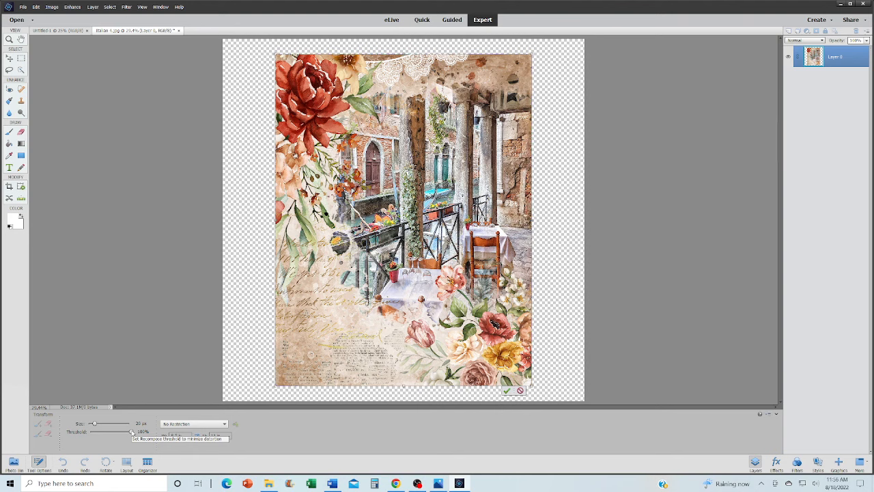
Set the Recompose threshold to 0% and apply the recompose to the image
drag(133, 433, 60, 437)
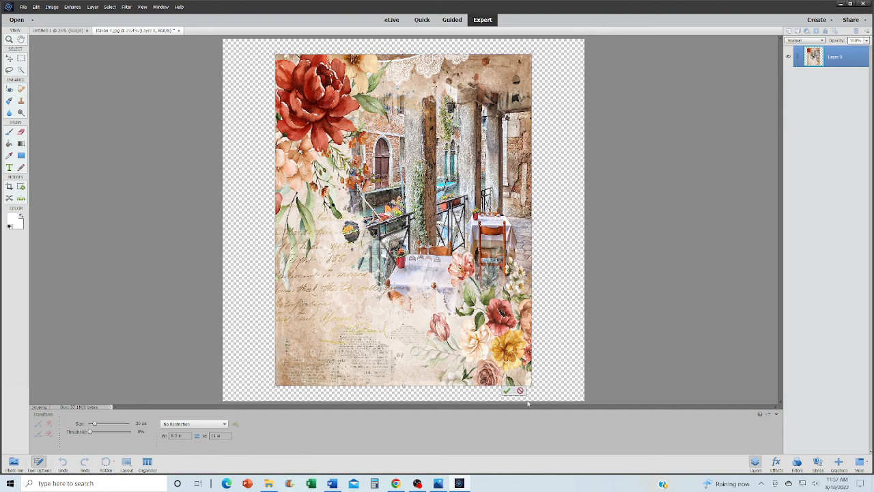
click(507, 393)
click(508, 392)
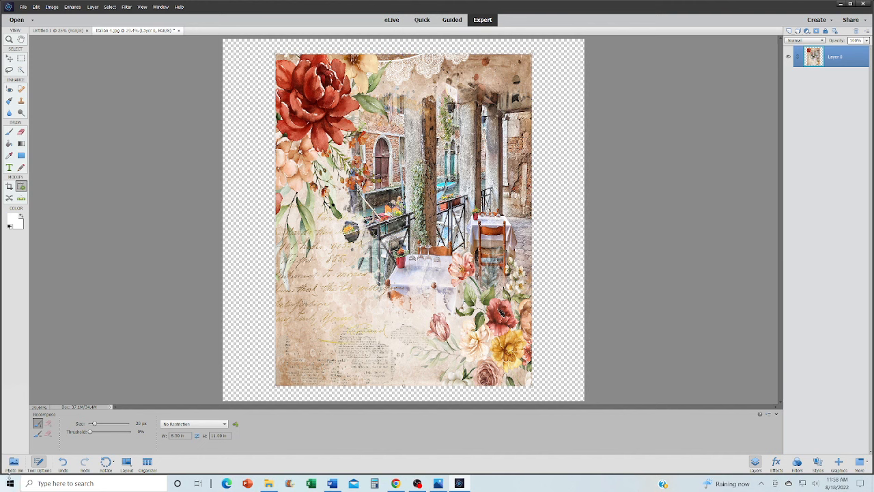
Add the recomposed Italian 4 image as a layer in the blank Untitled-1 document
click(12, 463)
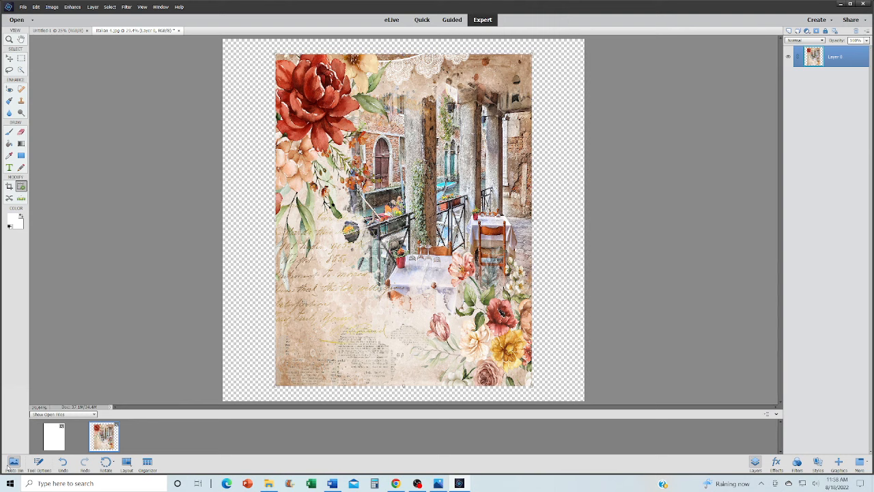
click(53, 446)
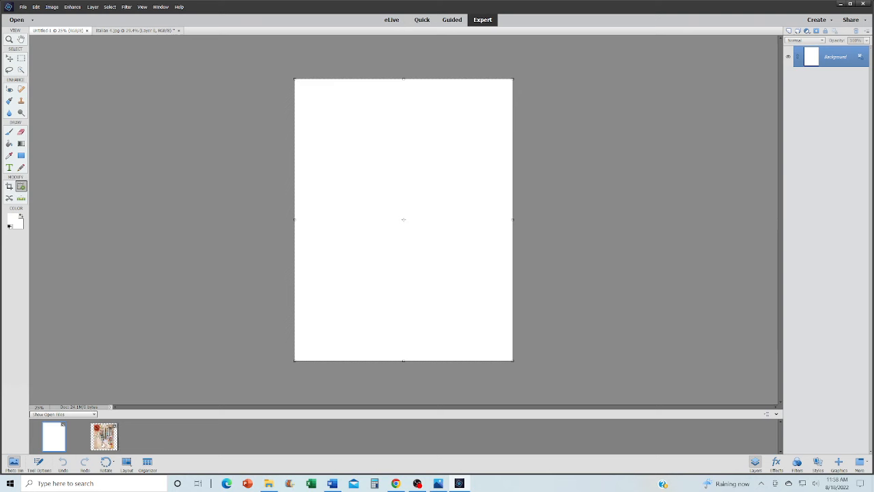
drag(103, 437, 380, 219)
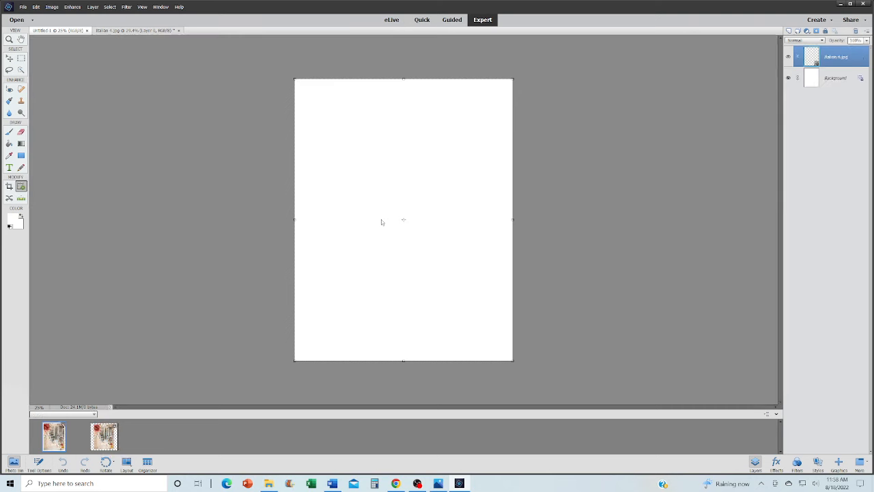
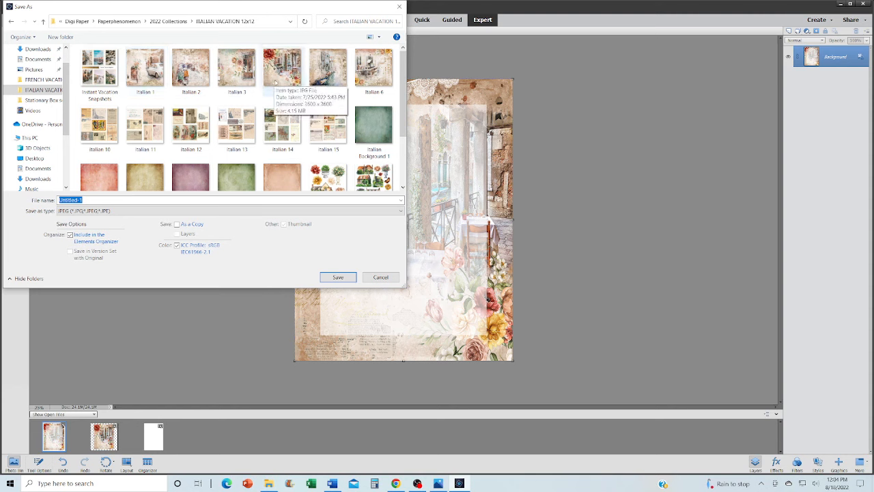
Save the finished stationery page as a High quality JPEG named "Stationery Italian 4" in the ITALIAN VACATION 12x12 folder
click(275, 83)
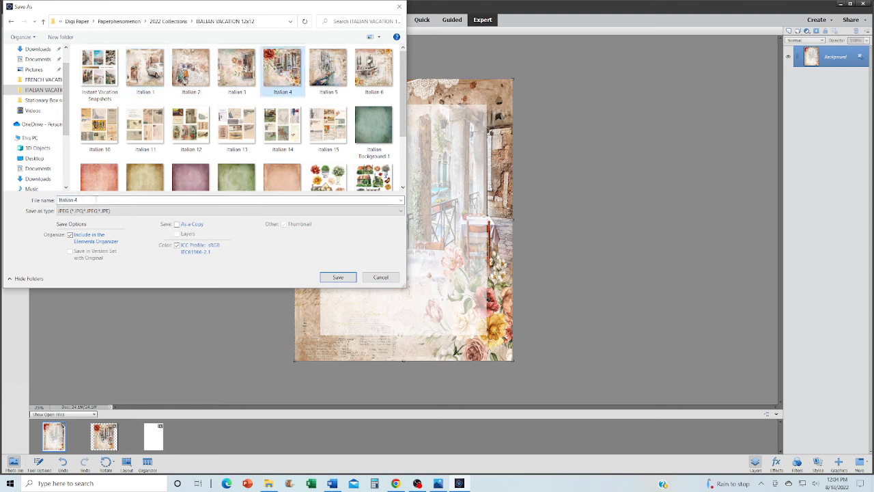
click(88, 199)
click(89, 199)
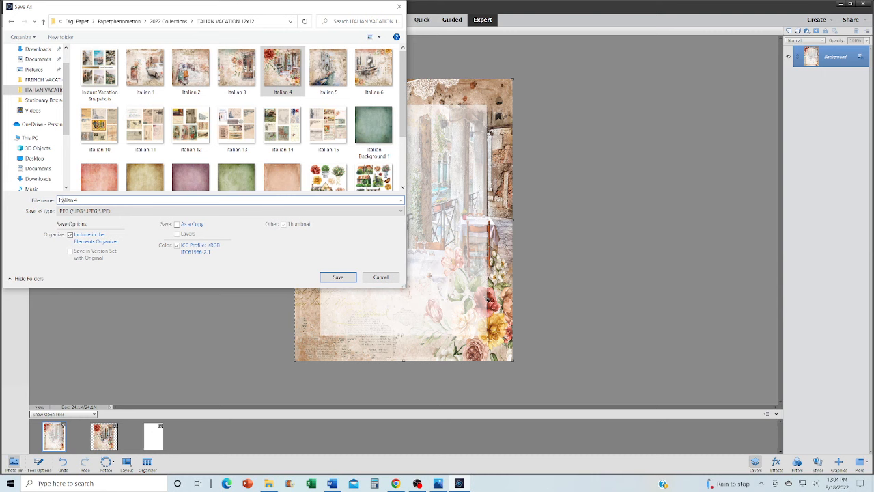
click(60, 200)
text(Stone)
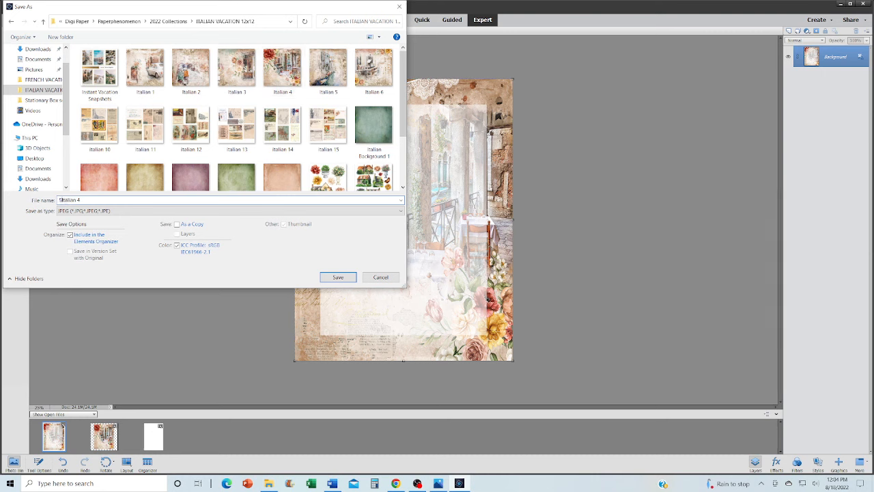
key(BackSpace)
key(BackSpace)
text(tionery)
click(338, 277)
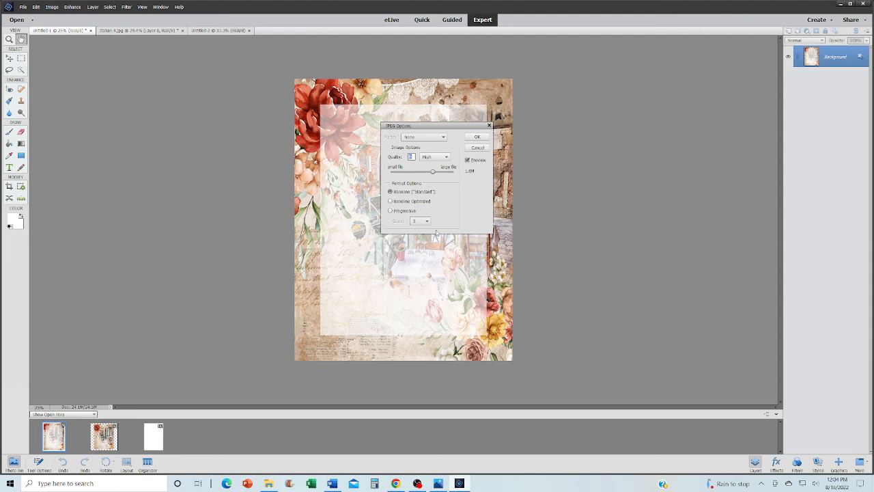
click(480, 139)
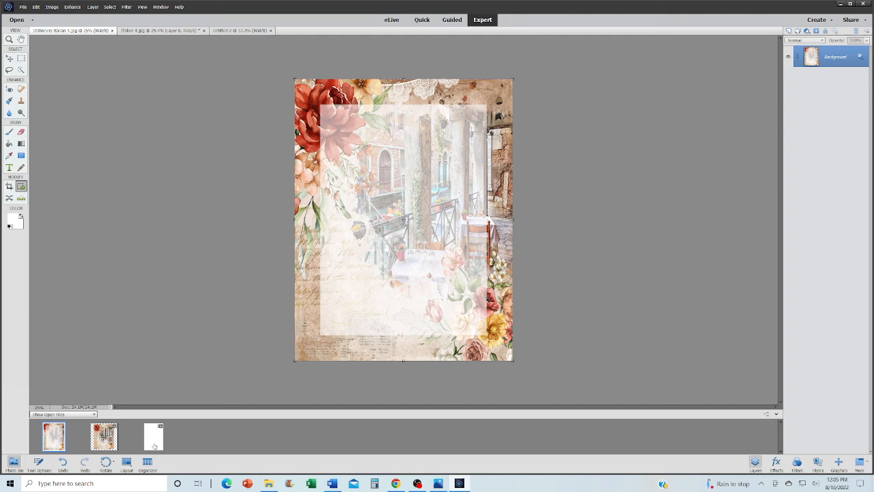
click(106, 437)
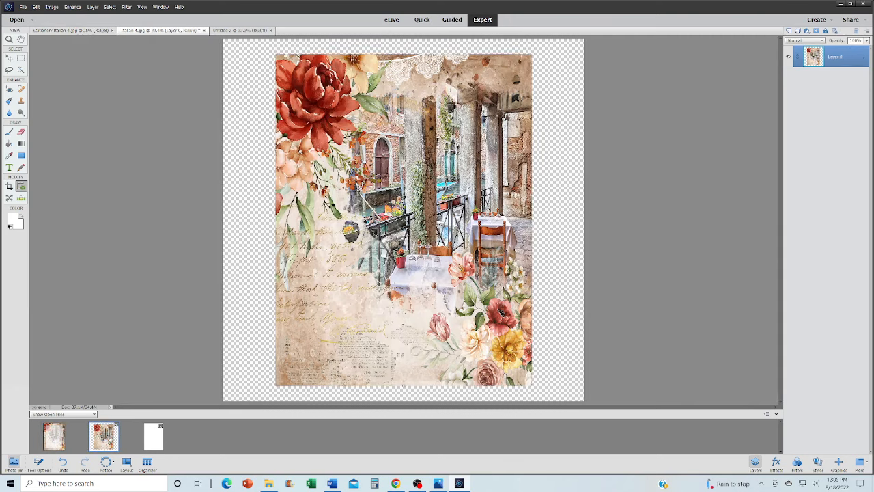
click(151, 365)
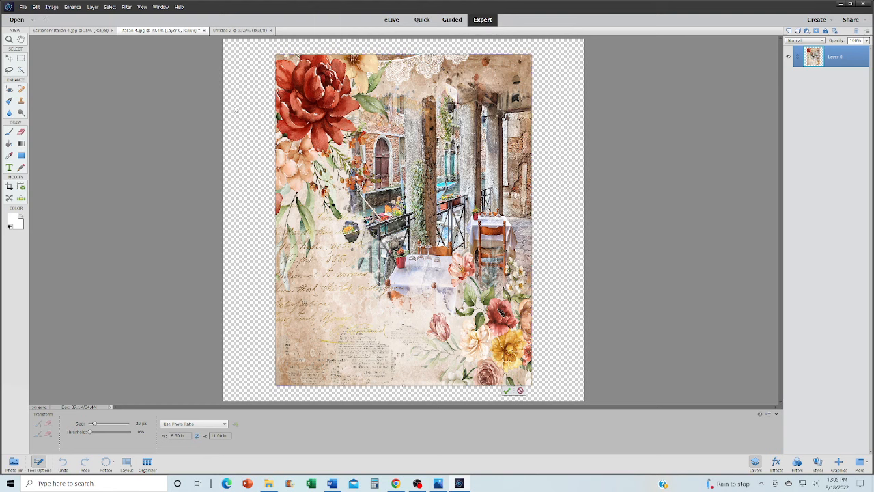
click(24, 7)
click(172, 287)
click(507, 391)
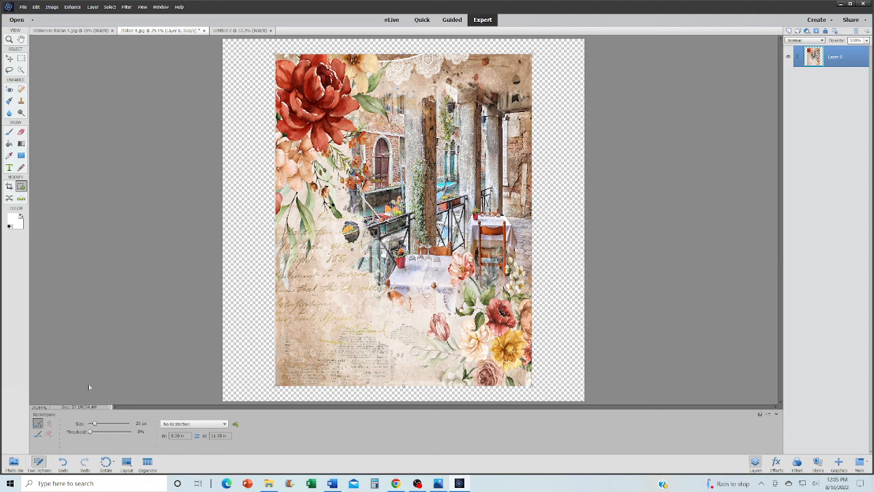
Create a new blank white document 8.5 inches wide and 11 inches high
click(22, 7)
mouse_move(90, 15)
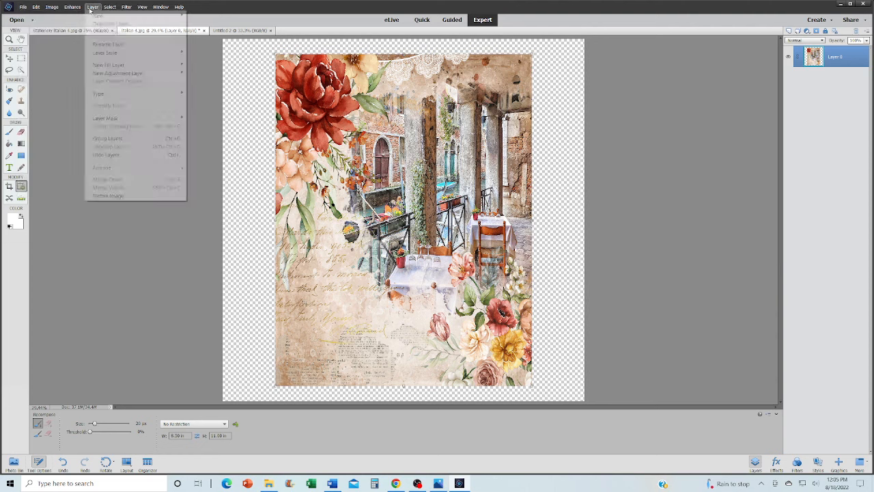
mouse_move(43, 17)
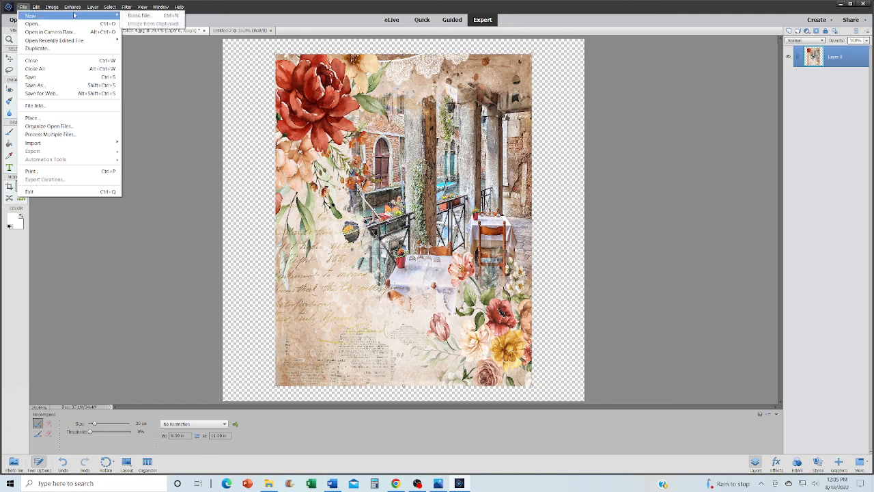
click(137, 15)
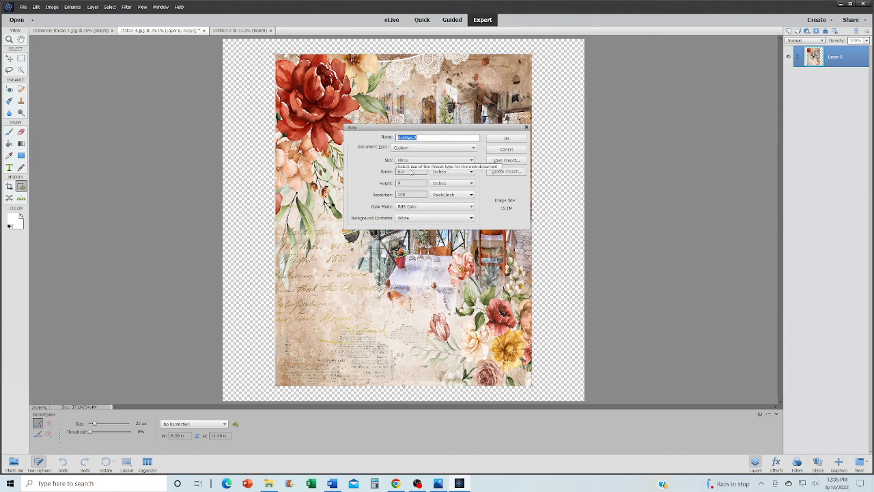
drag(411, 172, 373, 174)
text(8)
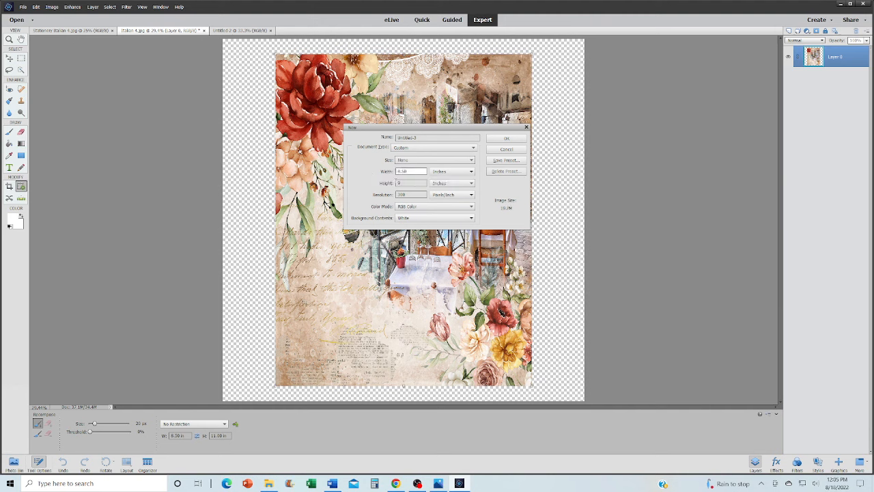
double_click(405, 183)
text(11)
click(519, 138)
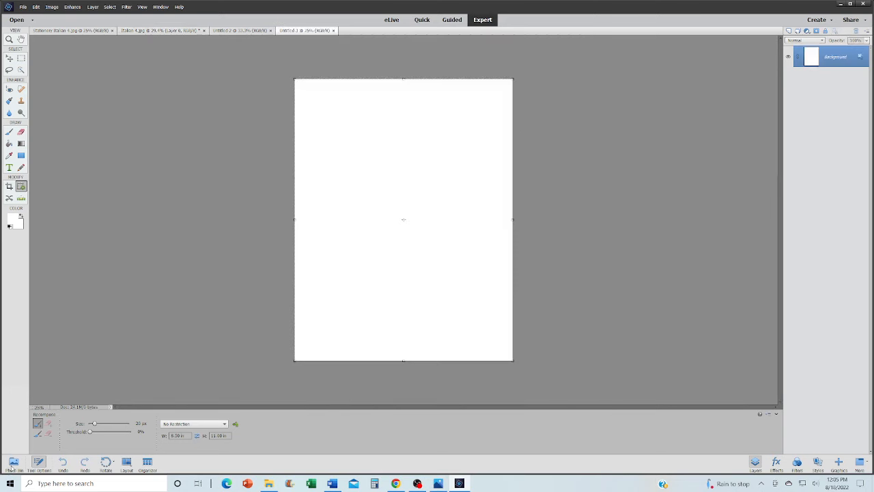
Add the recomposed Italian 4 image to the new blank document and flatten it into one layer
click(13, 464)
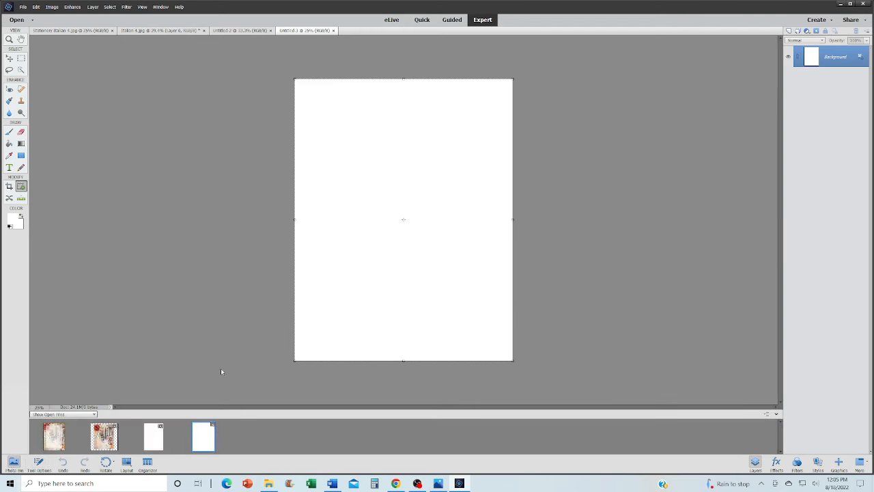
drag(104, 436, 375, 253)
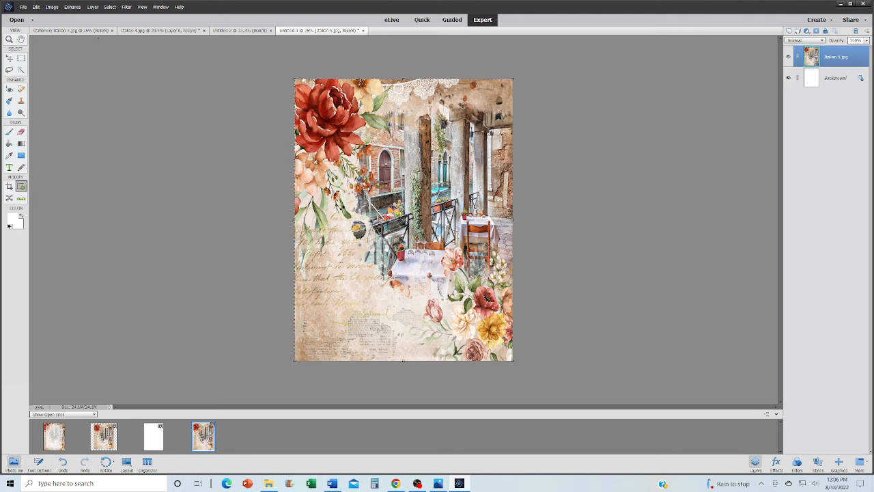
click(93, 7)
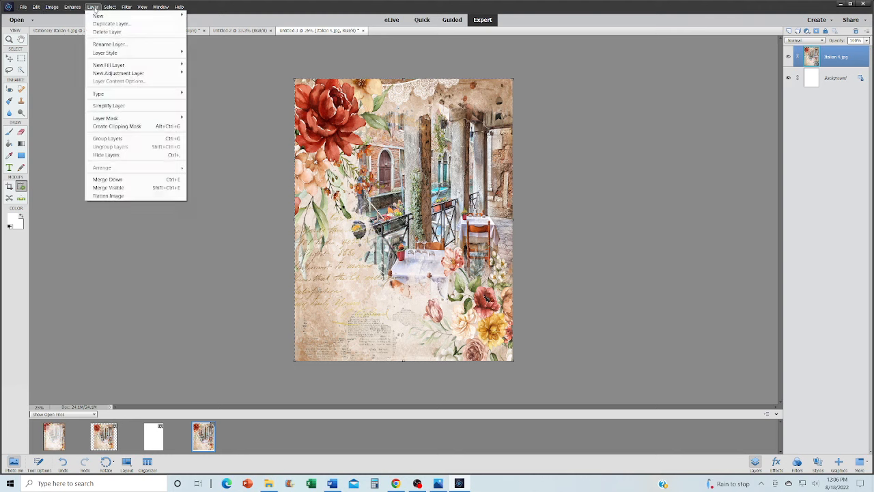
click(139, 196)
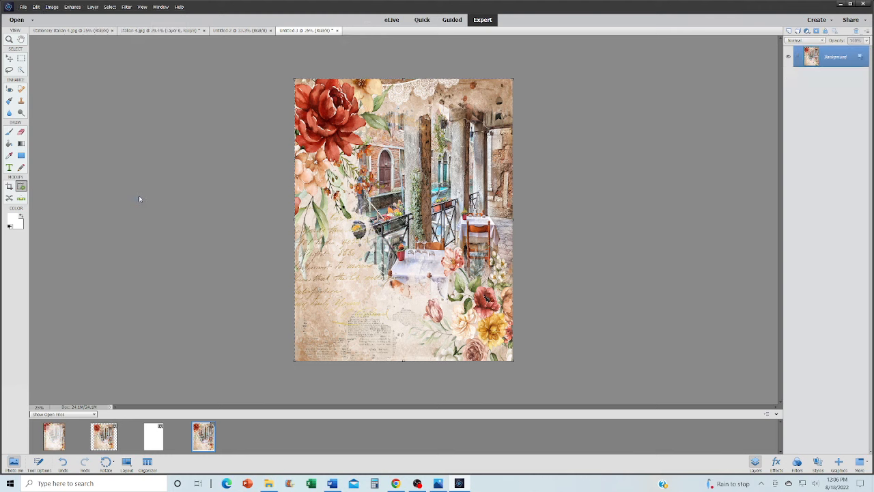
Save the flattened page as a High quality JPEG named "8.5x11 Italian 4" in the ITALIAN VACATION 12x12 folder, basing the name on Italian 4
click(22, 7)
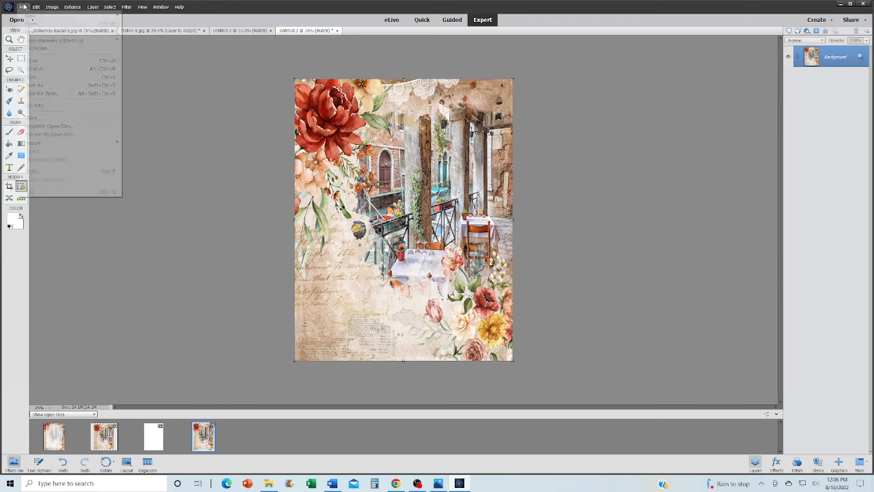
click(33, 84)
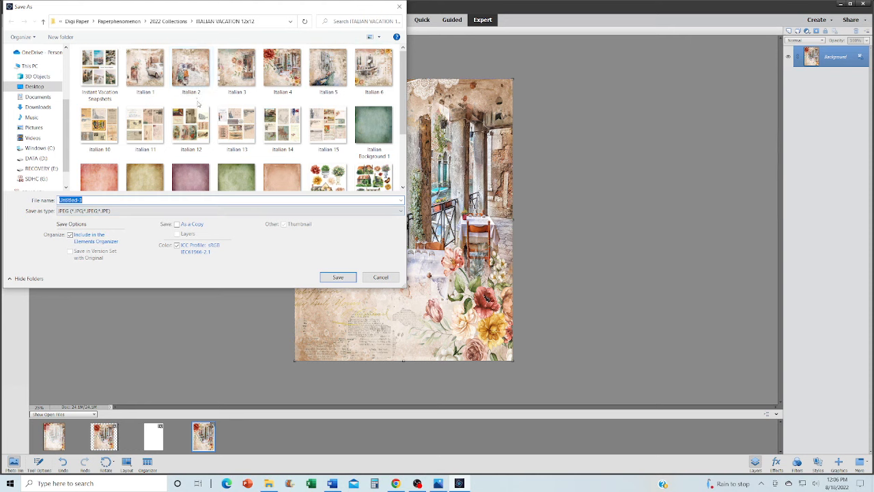
scroll(199, 102, down, 2)
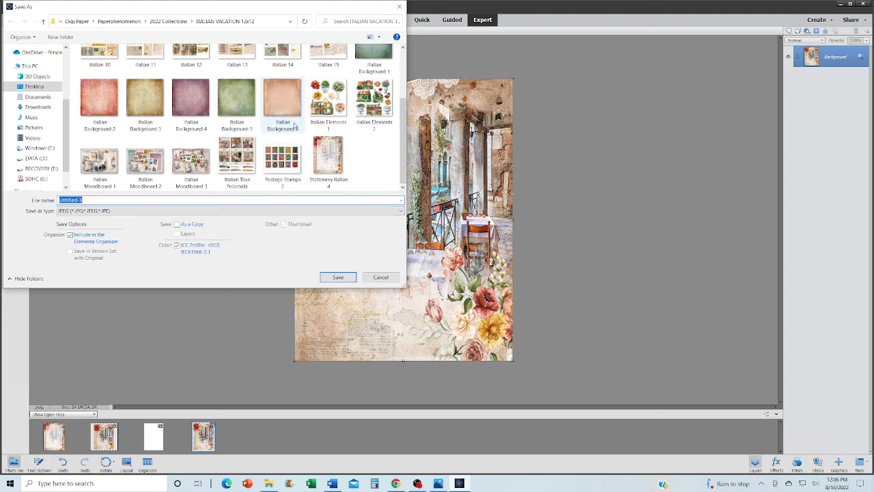
scroll(271, 155, up, 2)
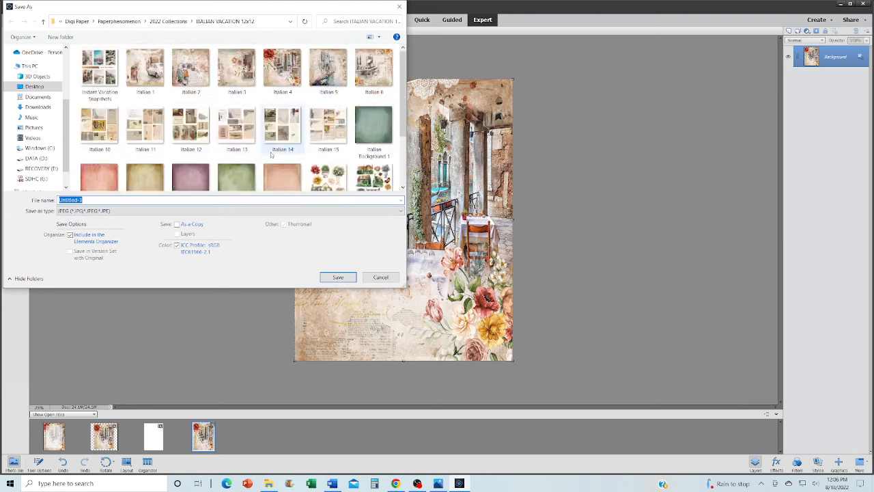
click(282, 68)
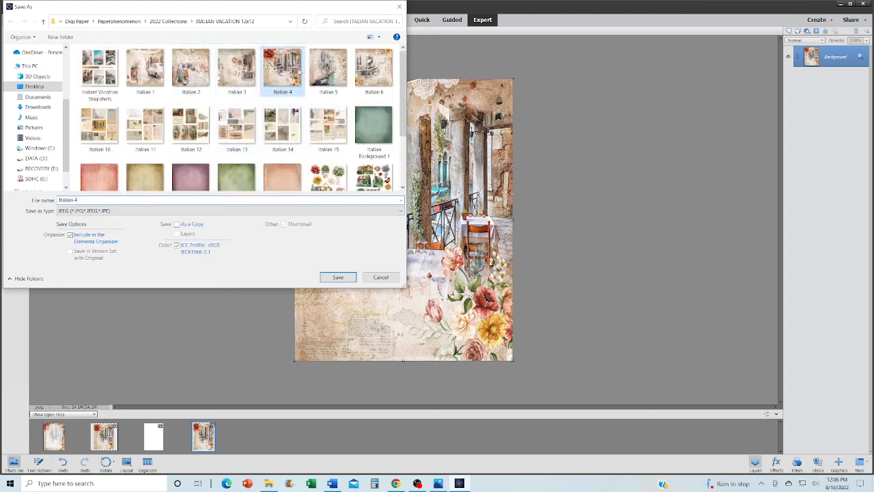
click(59, 200)
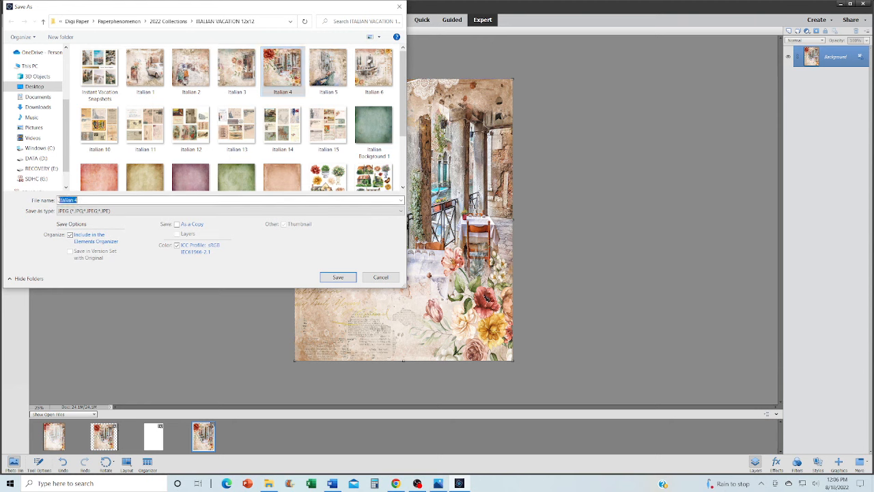
click(59, 200)
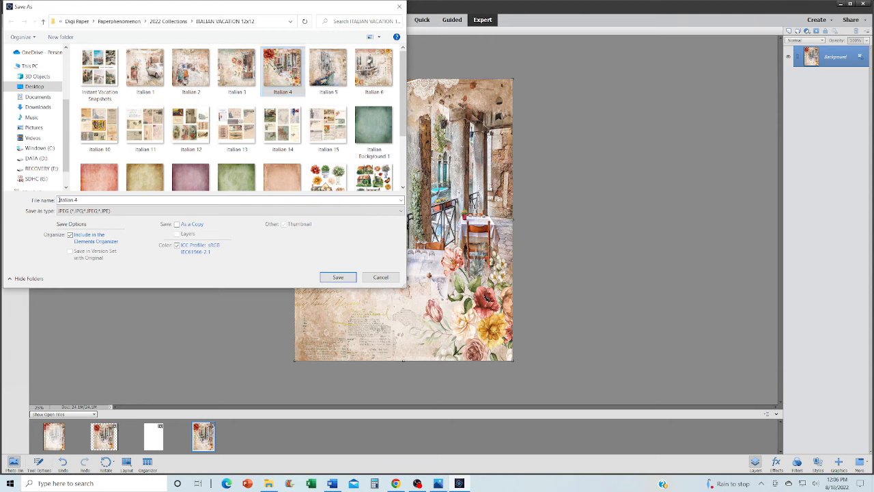
text(8)
text(30)
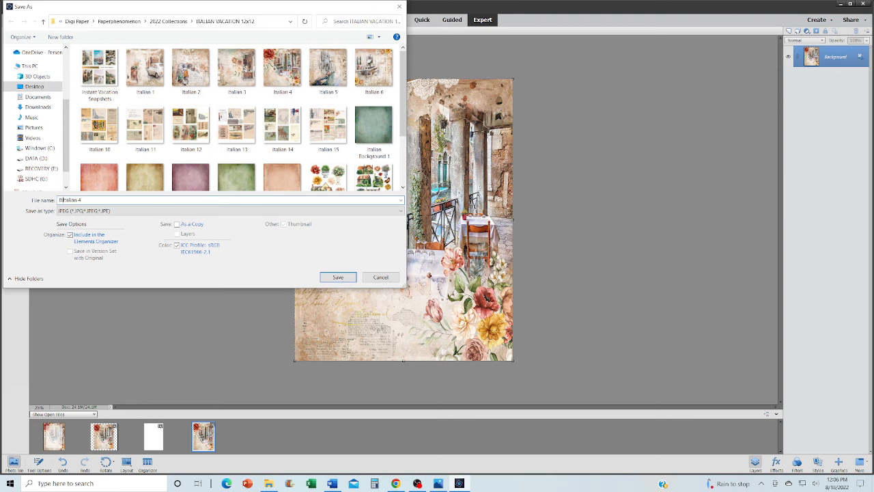
text(x11)
click(339, 278)
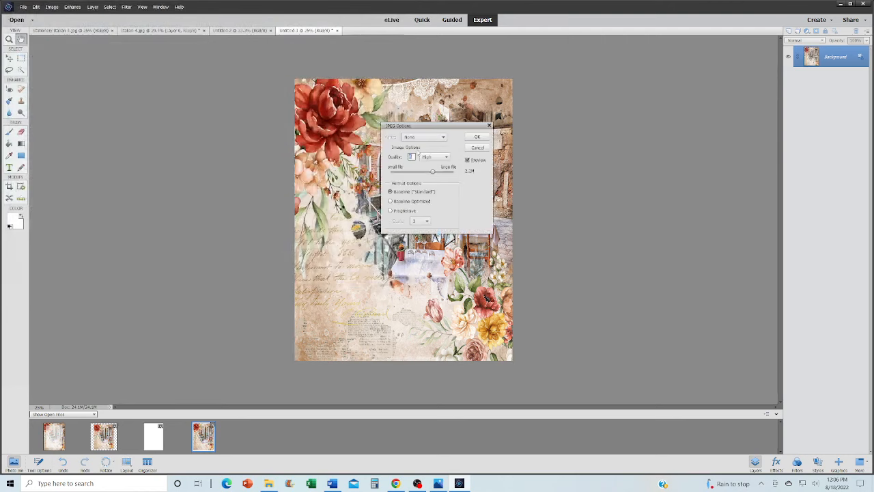
click(476, 138)
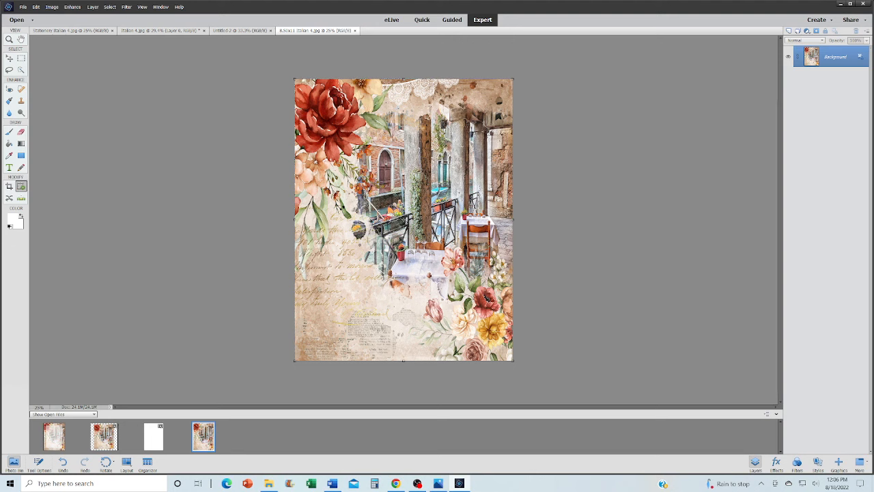
Quit the photo editor without saving the changes to the original Italian 4.jpg
click(862, 4)
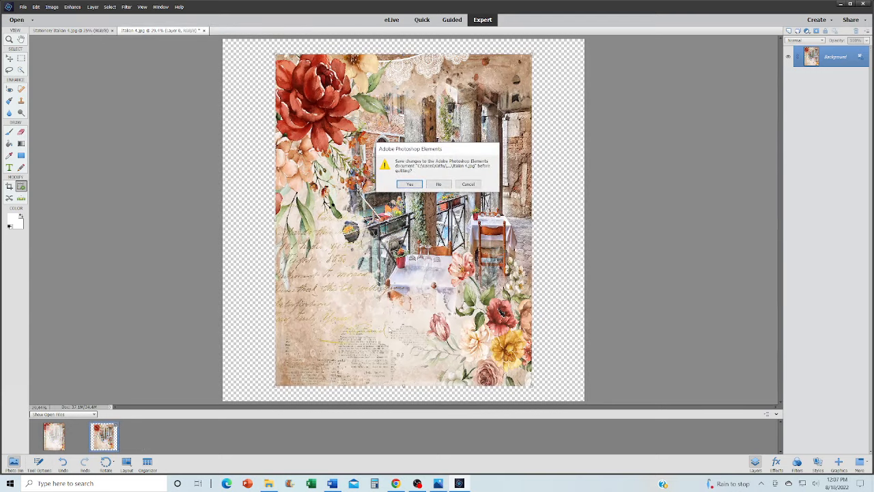
click(438, 184)
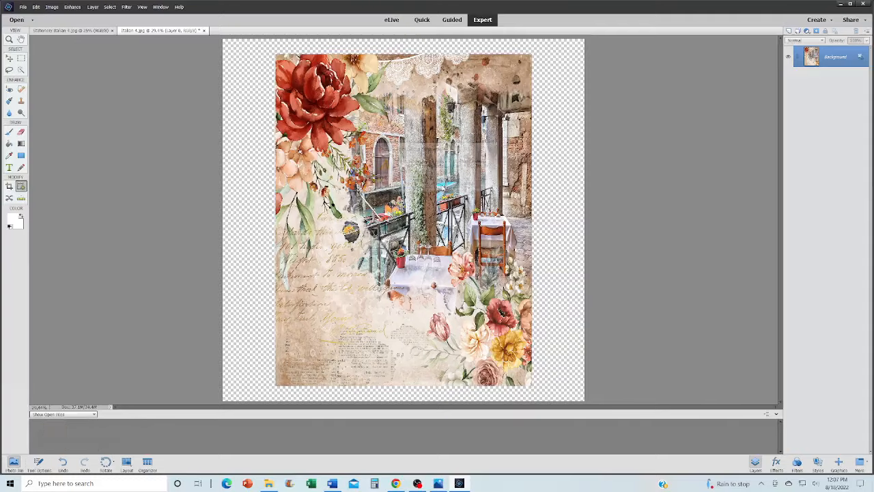